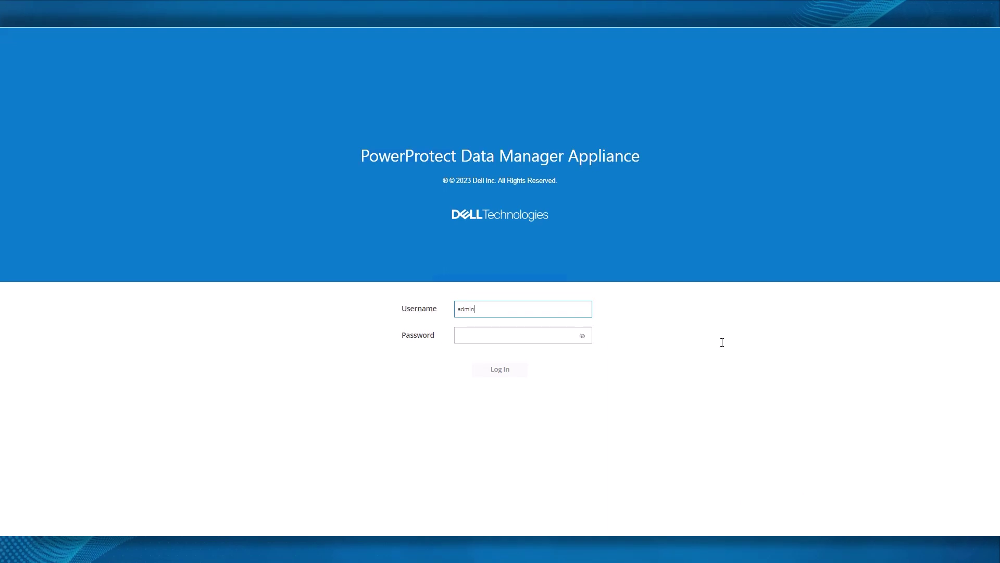
Sign in as admin with the local password and expand the Administration menu.
key(Tab)
text(*)
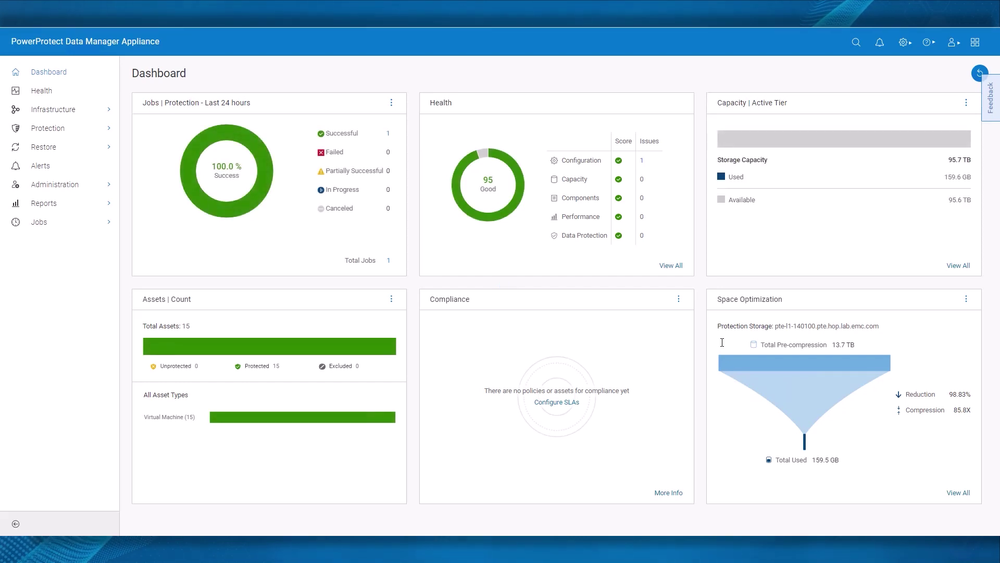
click(109, 186)
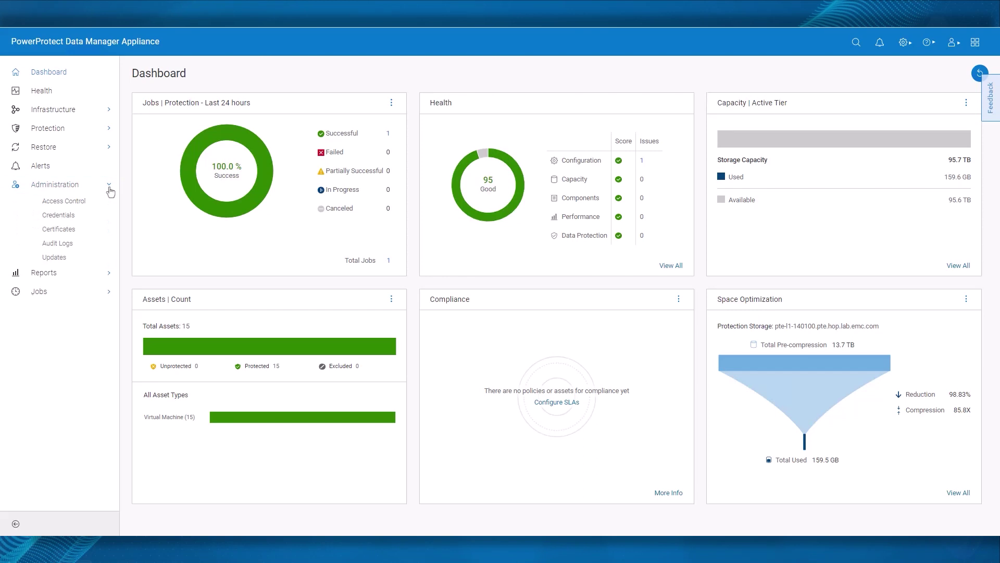
In Directory Settings, add AD server 10.247.140.251 for domain pte.hop.lab.emc.com.
click(99, 203)
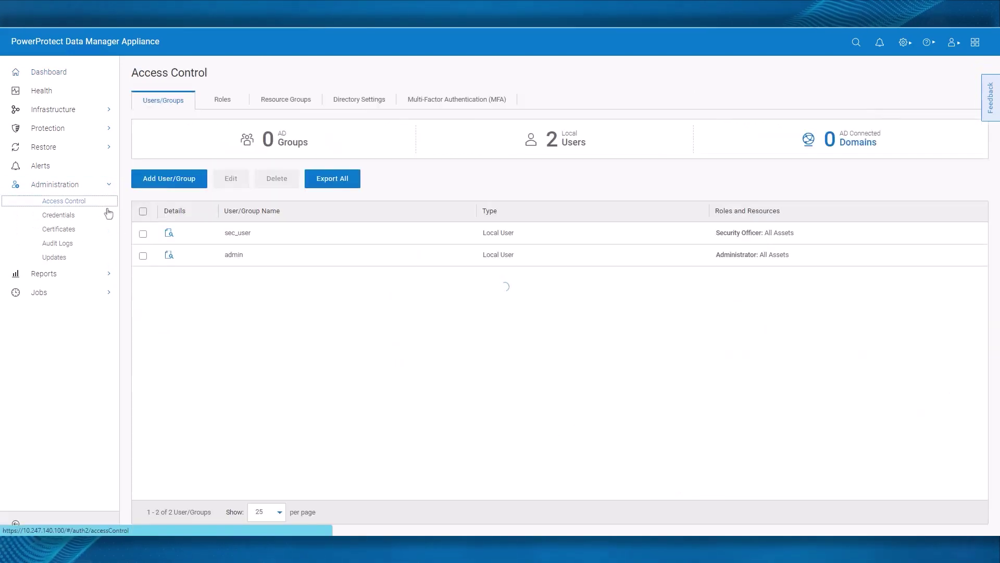
click(344, 104)
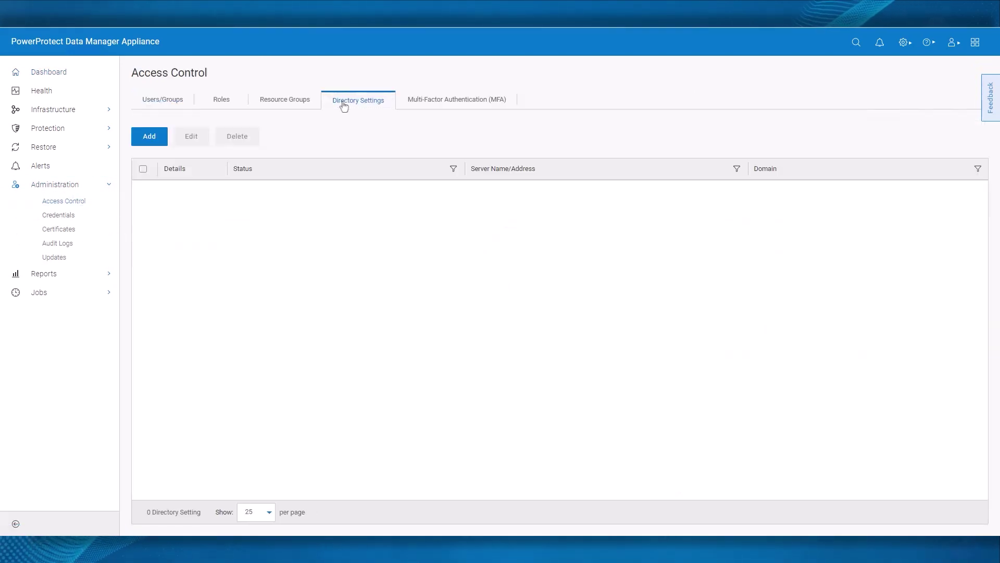
click(158, 144)
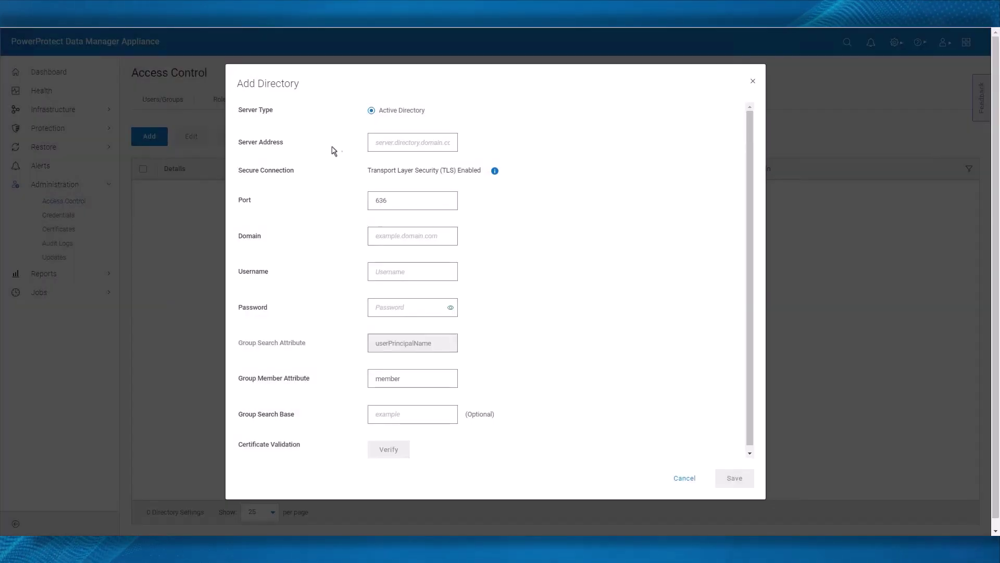
click(385, 143)
text(10.247.14)
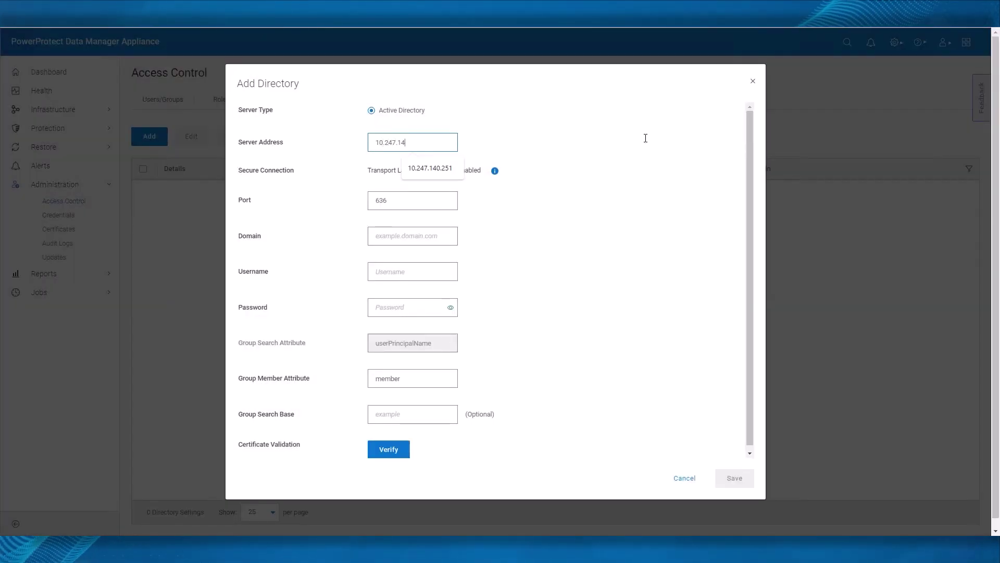
key(Tab)
key(Tab)
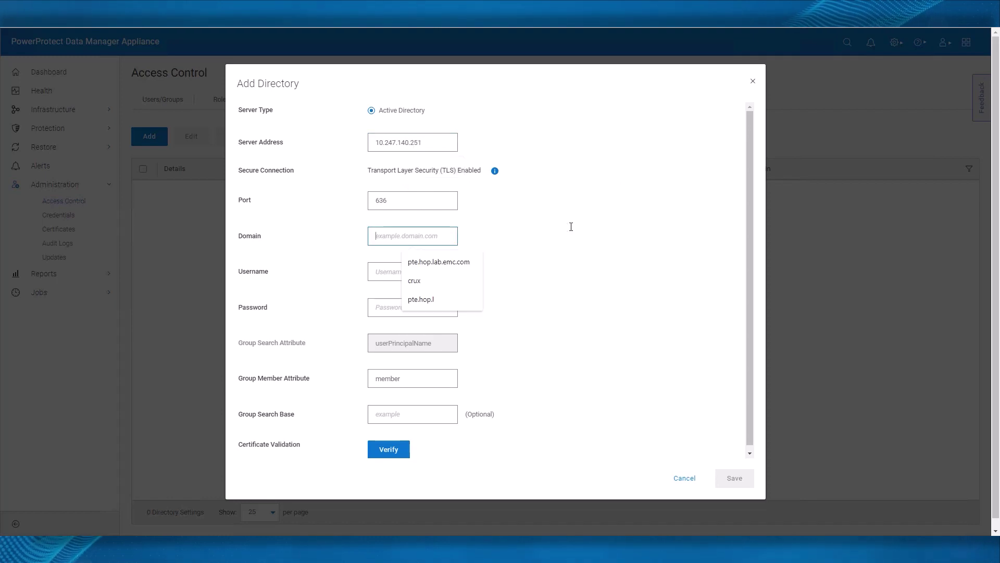
text(pte.hop.lab.emc.com)
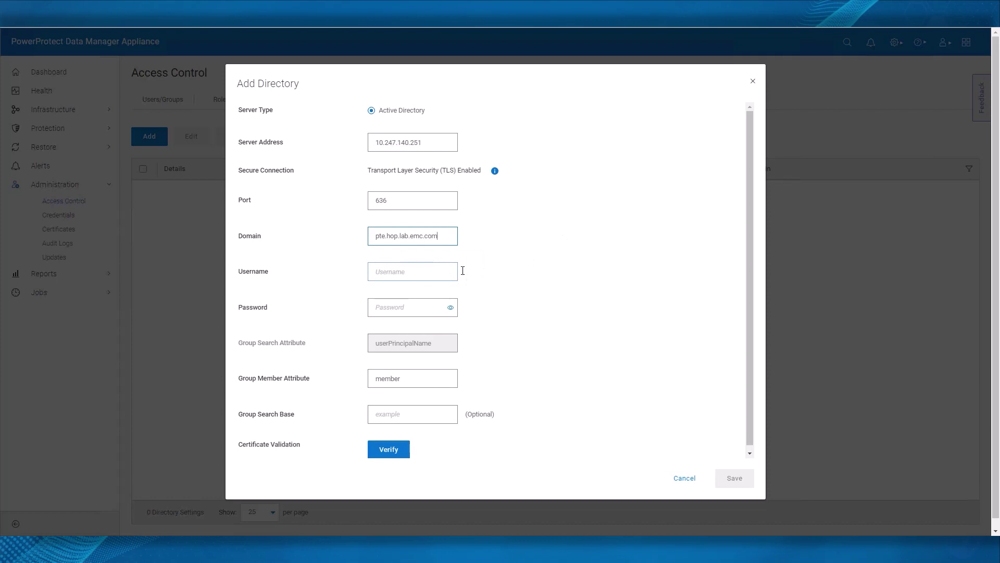
Enter the directory administrator's login and password, verify and accept the certificate, then save.
key(Tab)
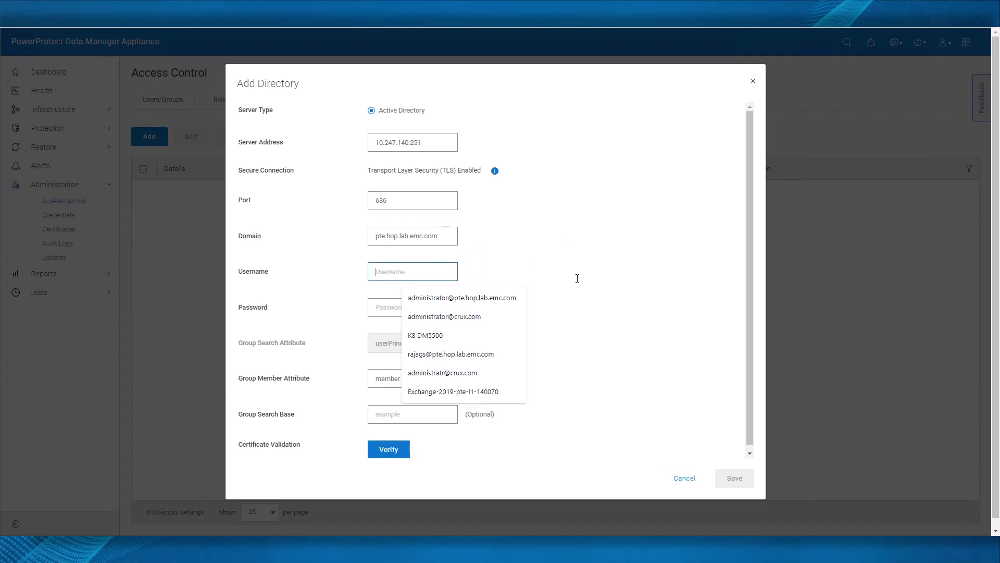
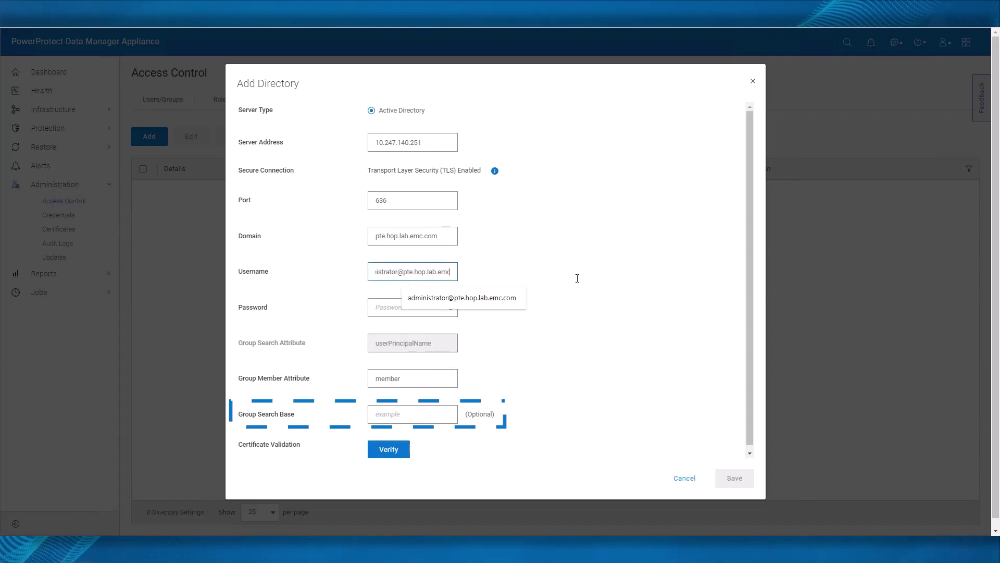
click(436, 311)
text(••)
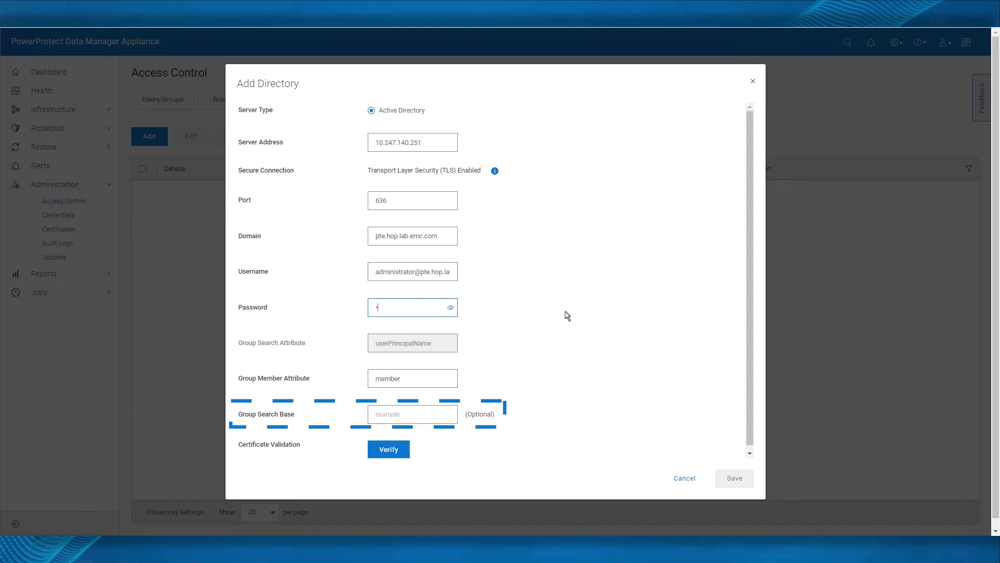
text(••••••••)
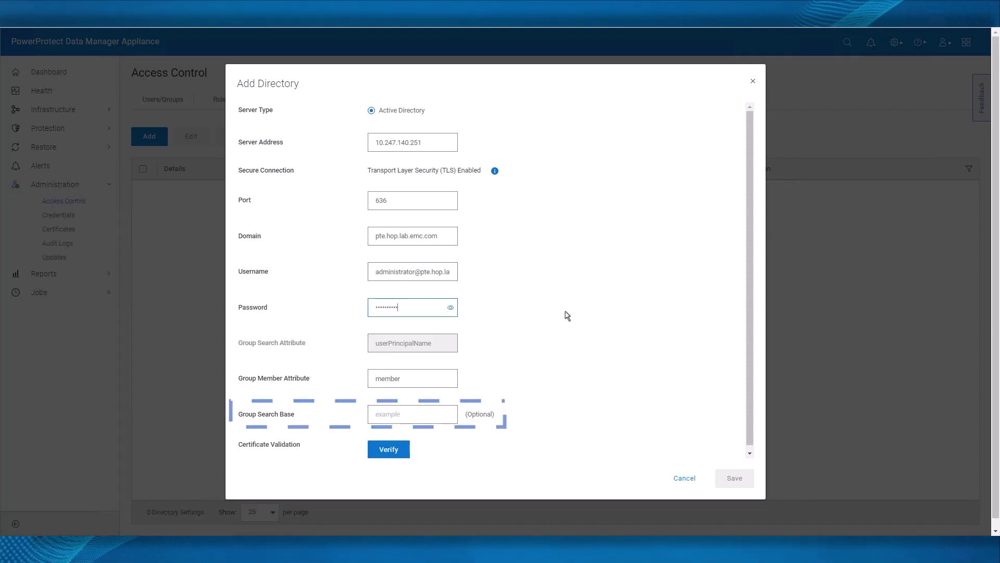
click(408, 455)
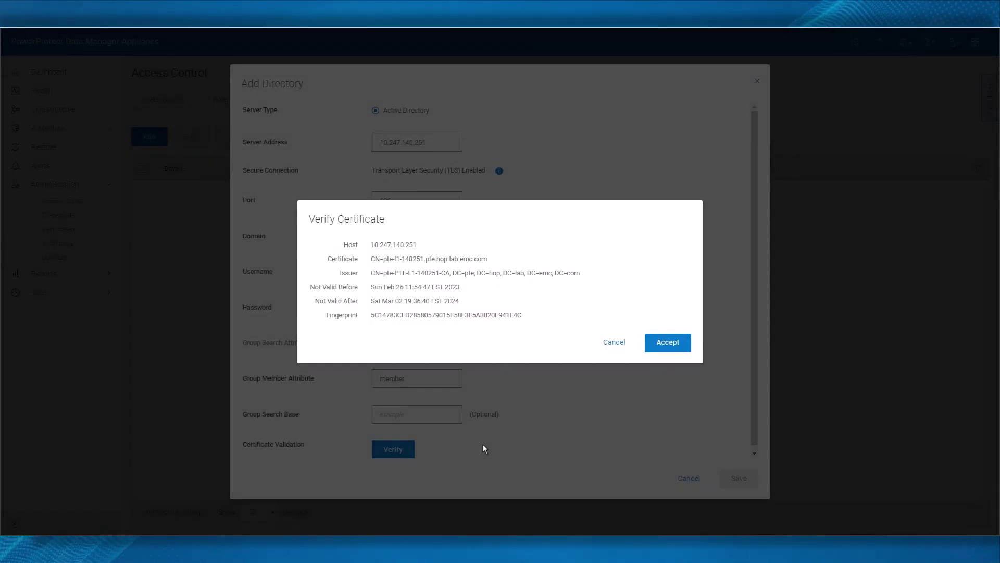
click(667, 341)
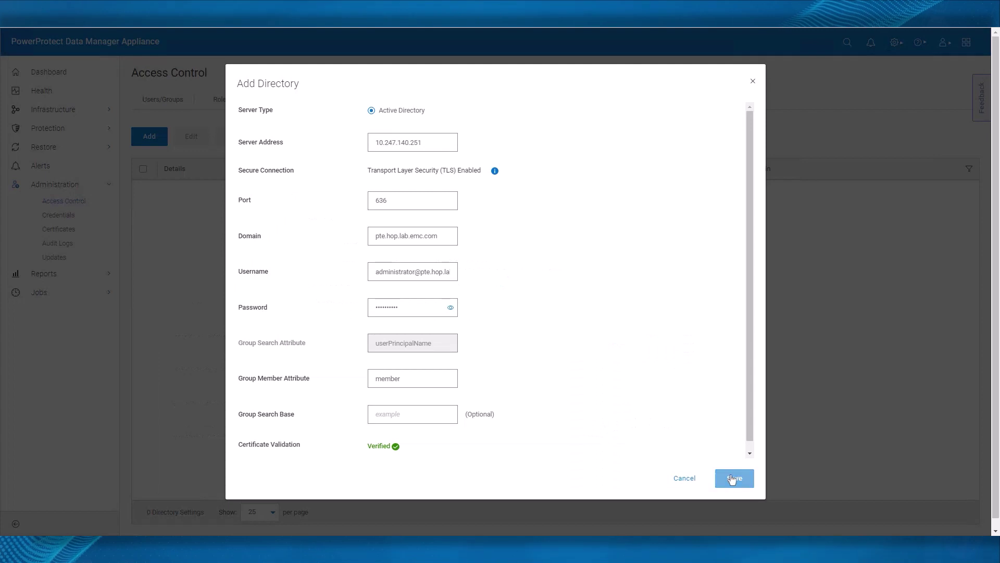
click(732, 478)
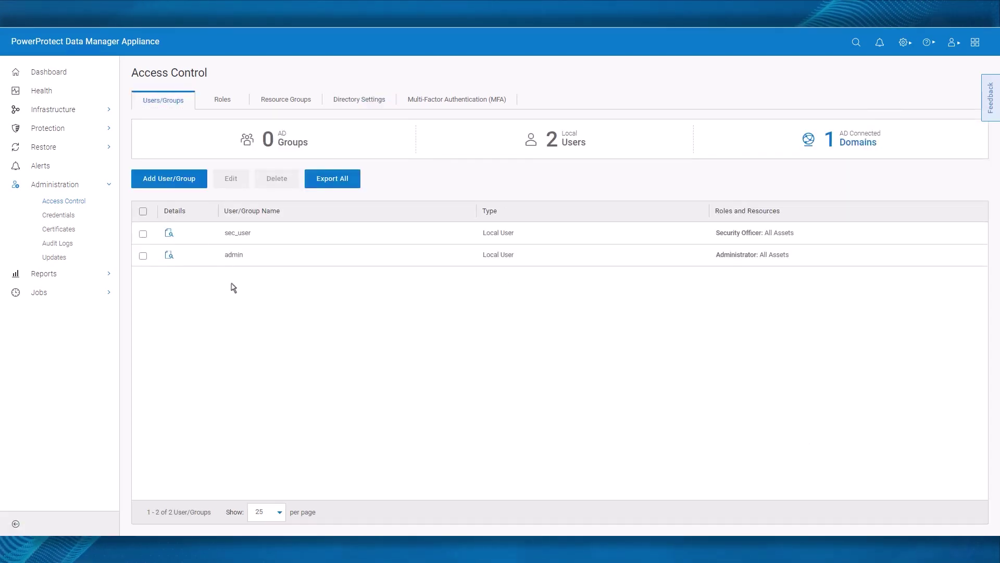
Start adding an AD group on the pte.hop.lab.emc.com domain.
click(189, 180)
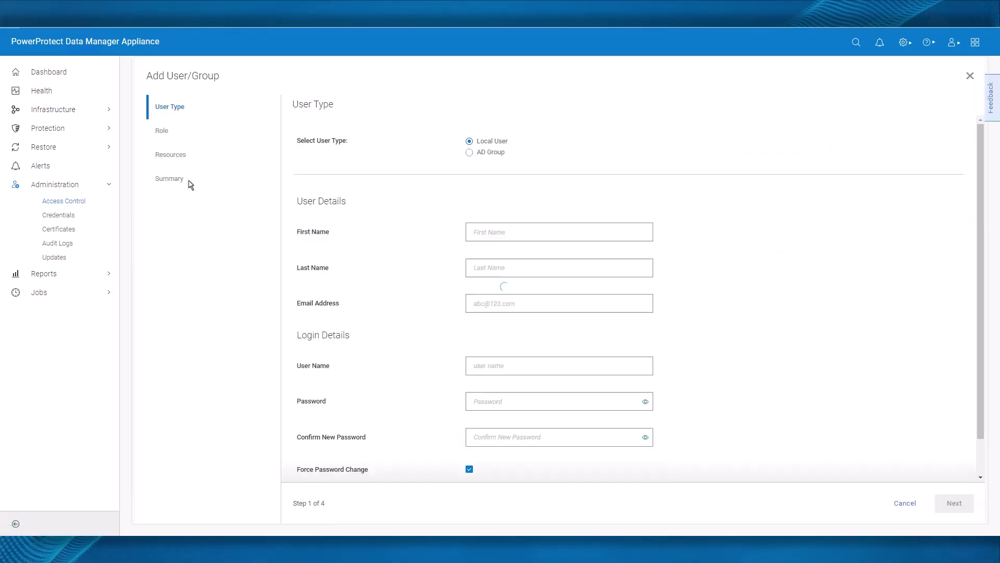
click(469, 153)
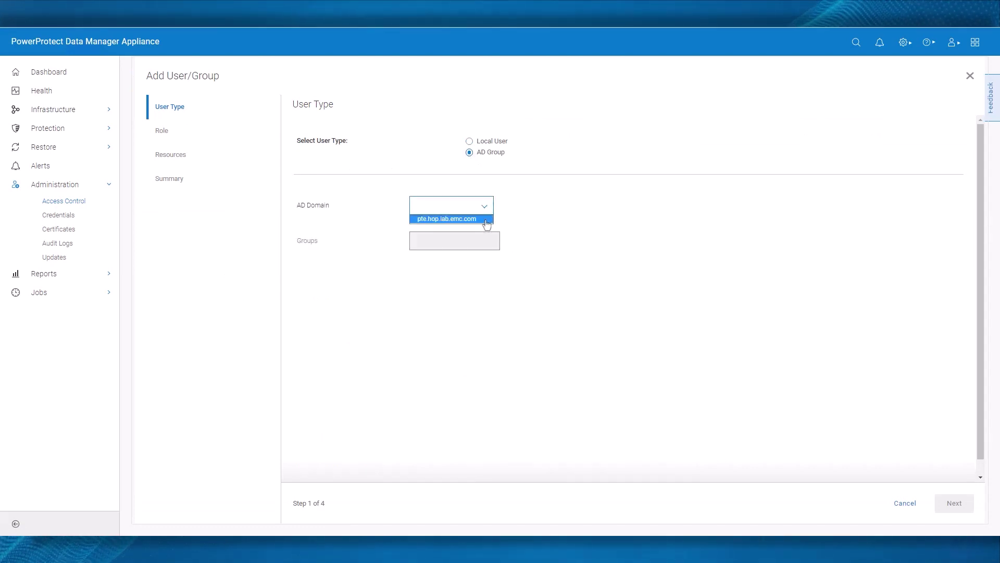
click(486, 219)
text(pte_BackupAdmin)
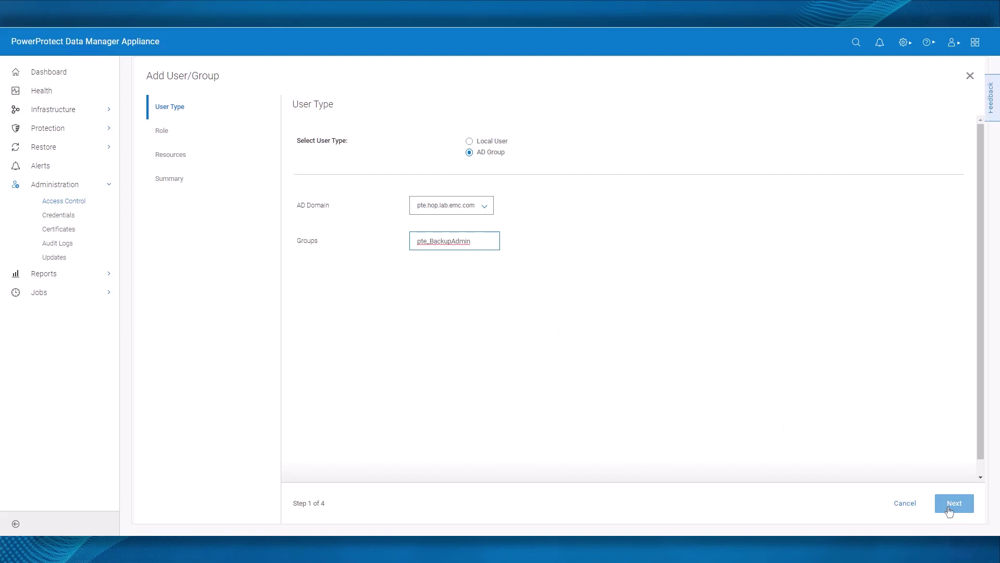
Review the Administrator, Backup Administrator and User role privilege lists in turn.
click(949, 508)
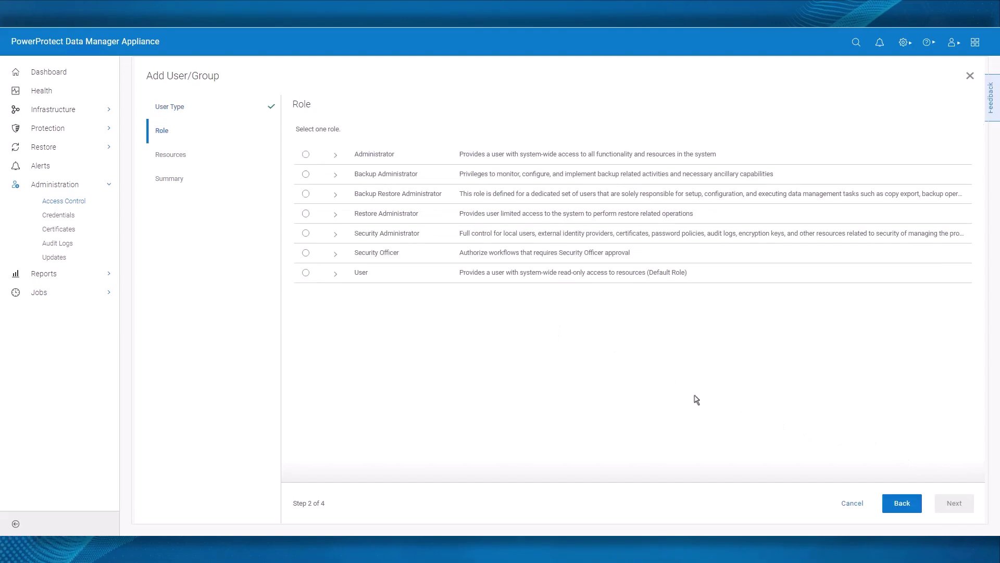
click(335, 157)
mouse_move(410, 204)
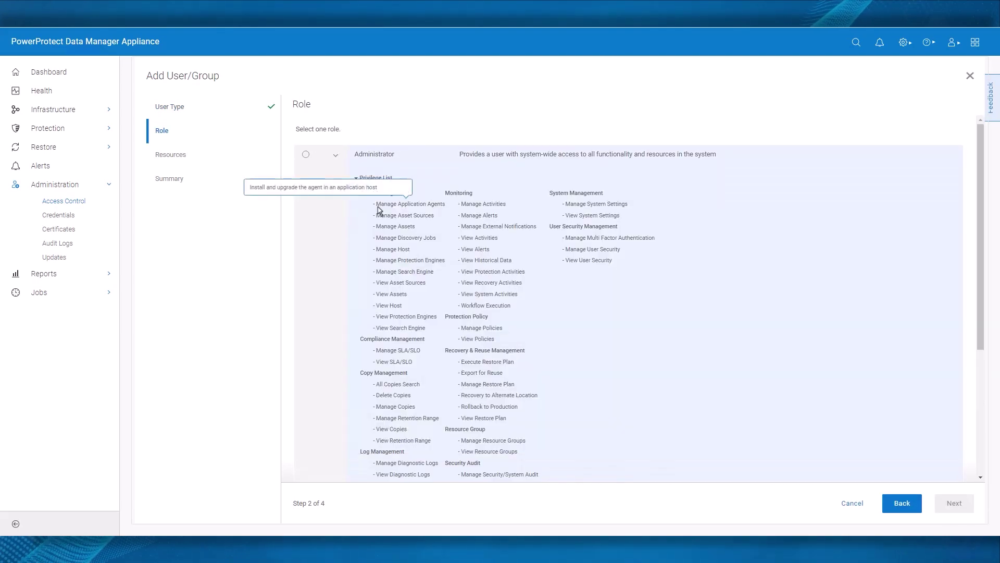
click(335, 157)
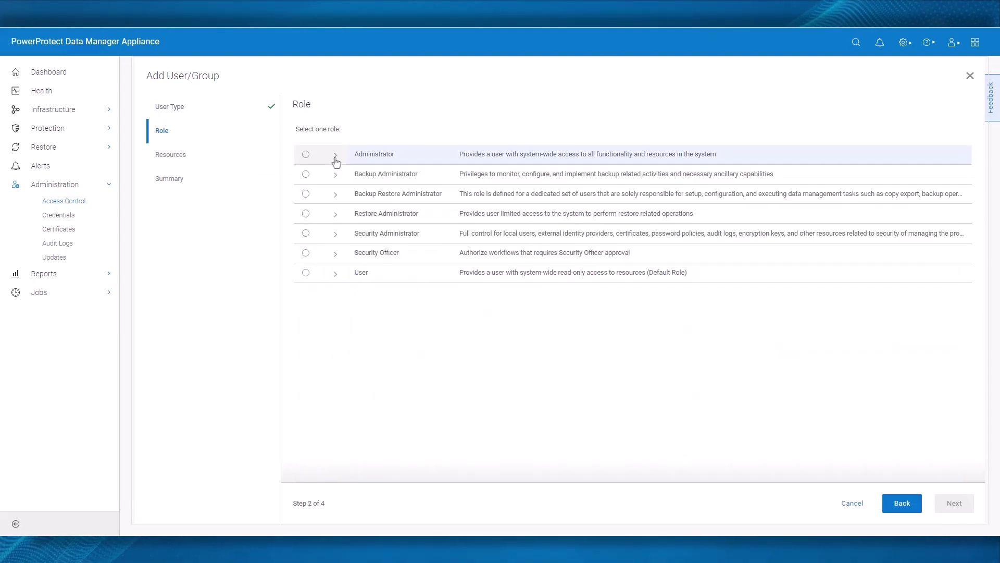
click(336, 176)
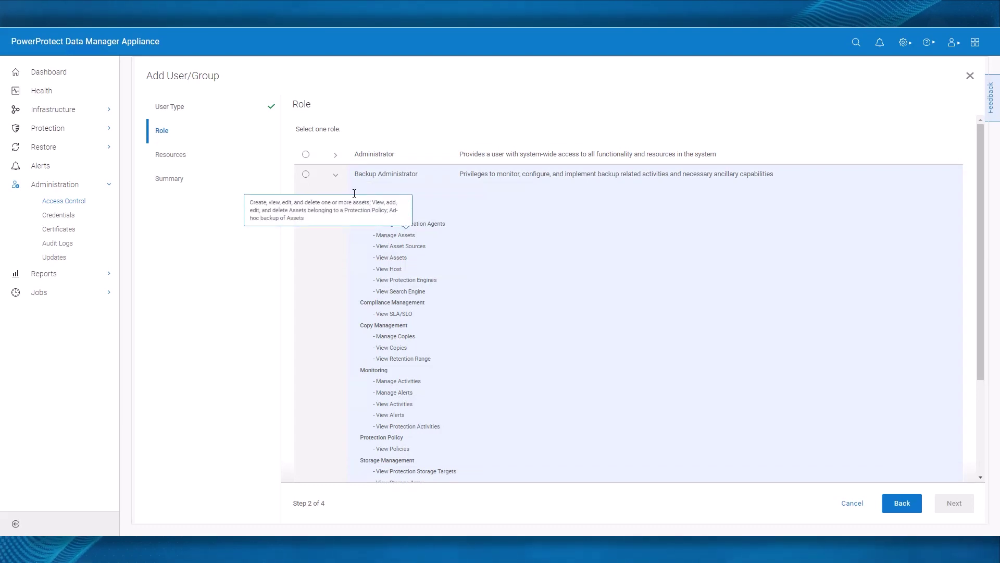
click(336, 175)
click(335, 278)
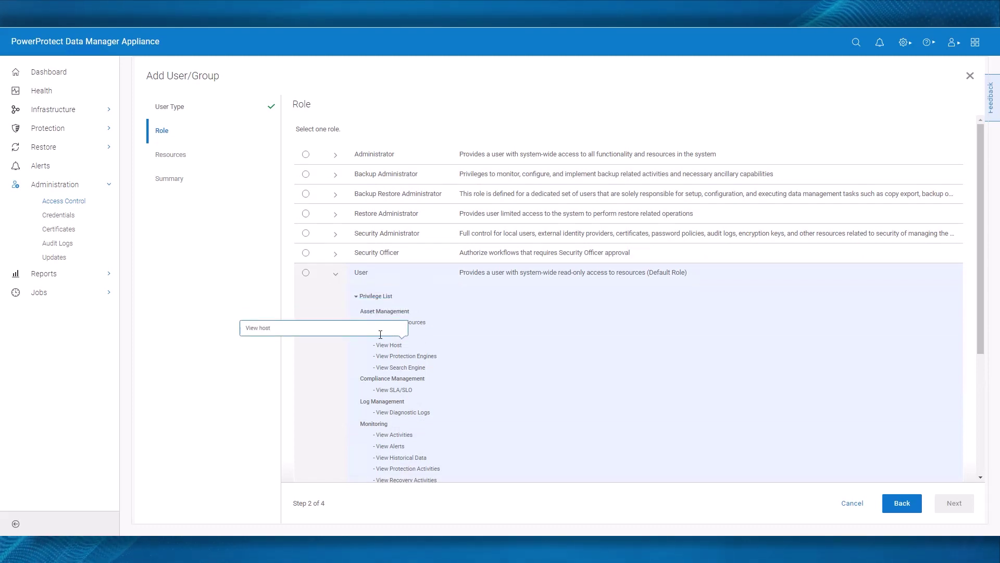
Assign the Administrator role on all assets and finish adding pte_BackupAdmin.
click(335, 273)
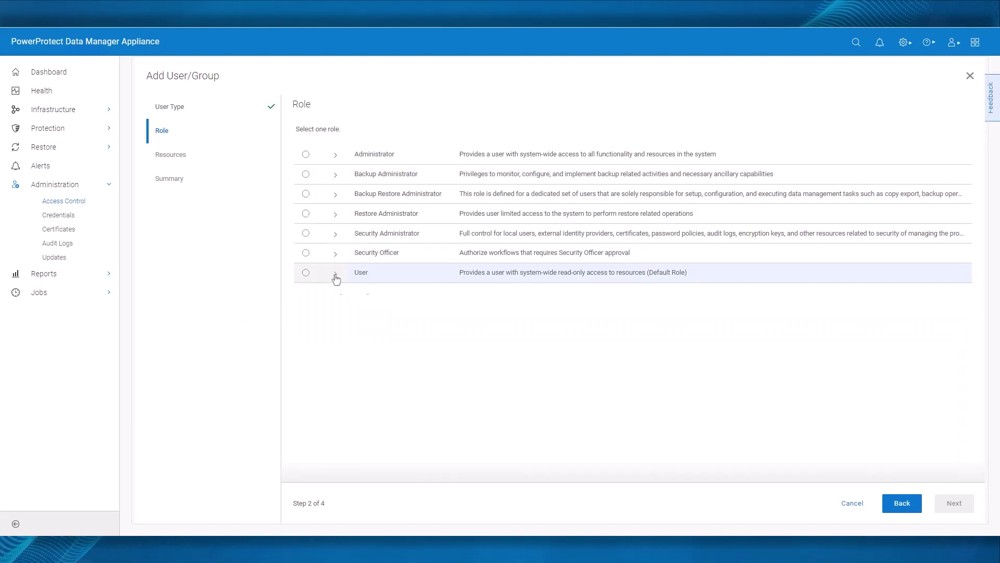
click(306, 155)
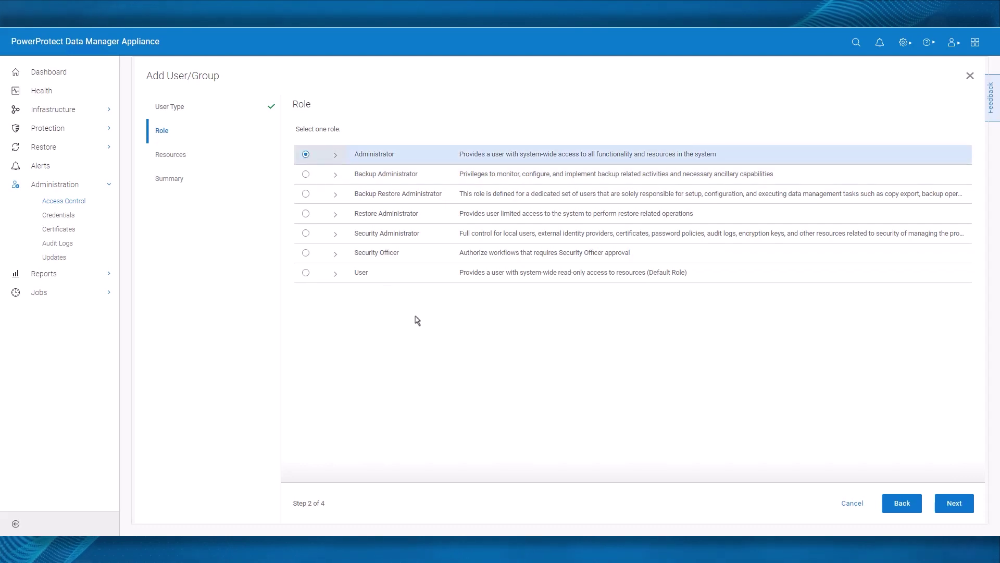
click(953, 505)
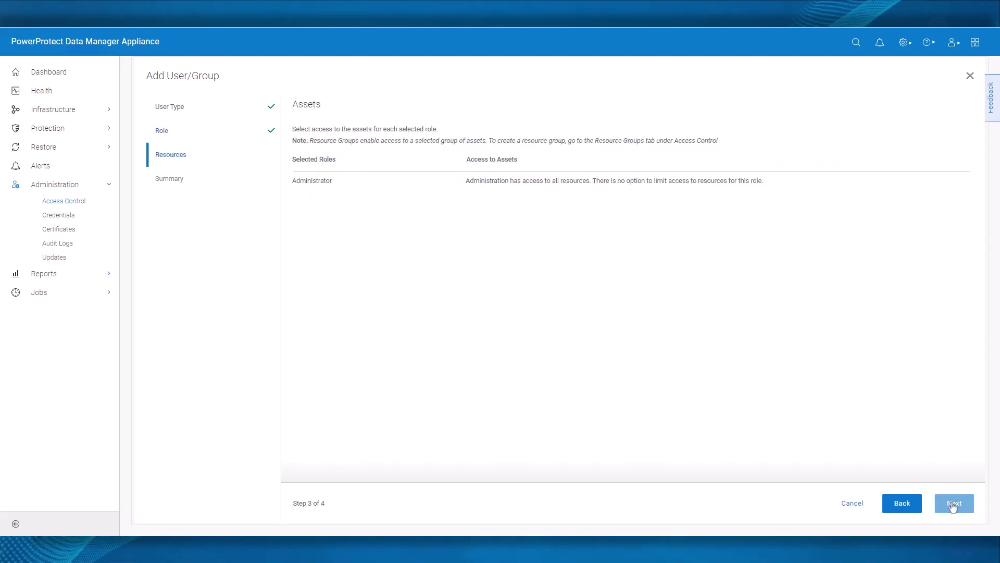
click(953, 504)
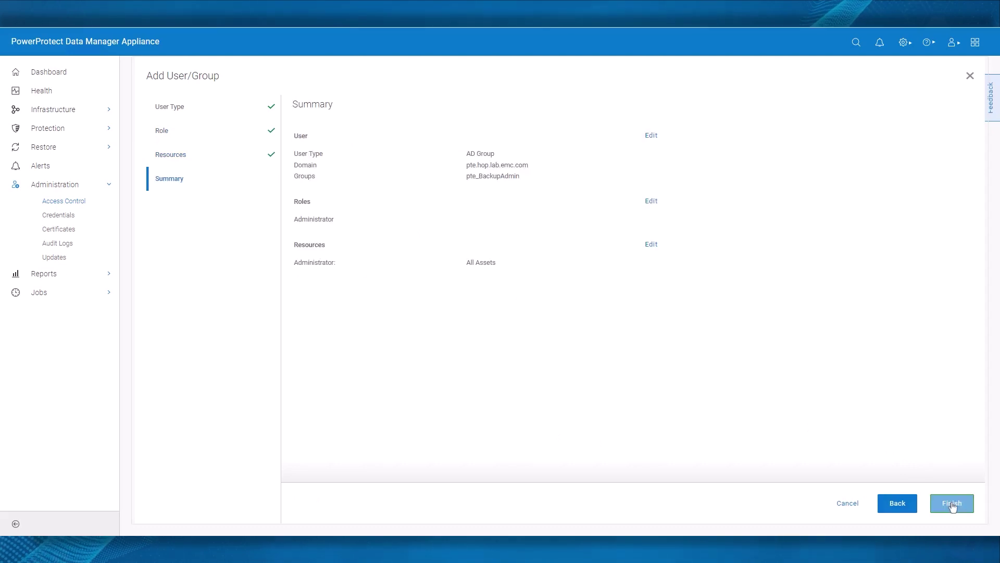
click(953, 504)
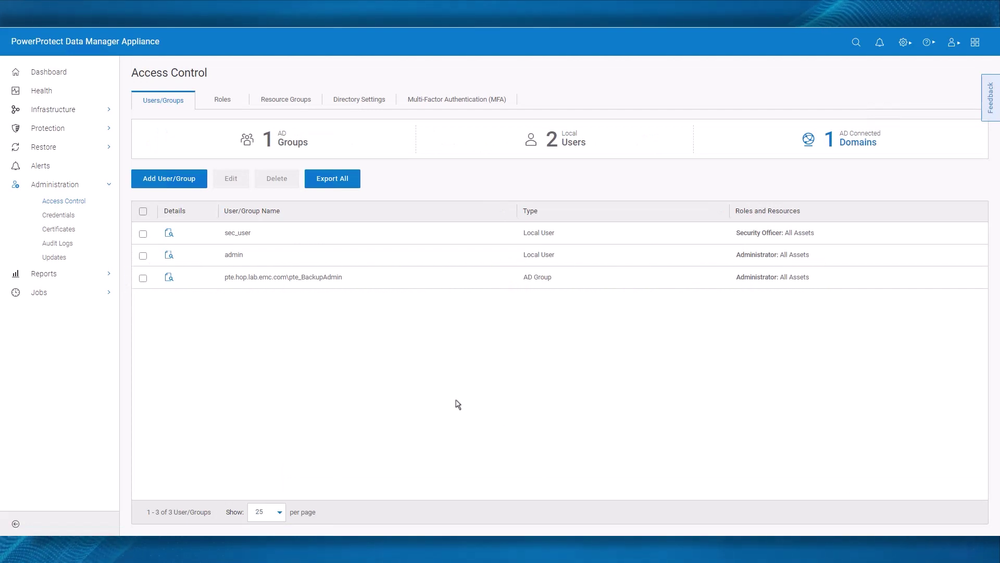
Add AD group pte_BackupUser from pte.hop.lab.emc.com with the User role.
click(183, 180)
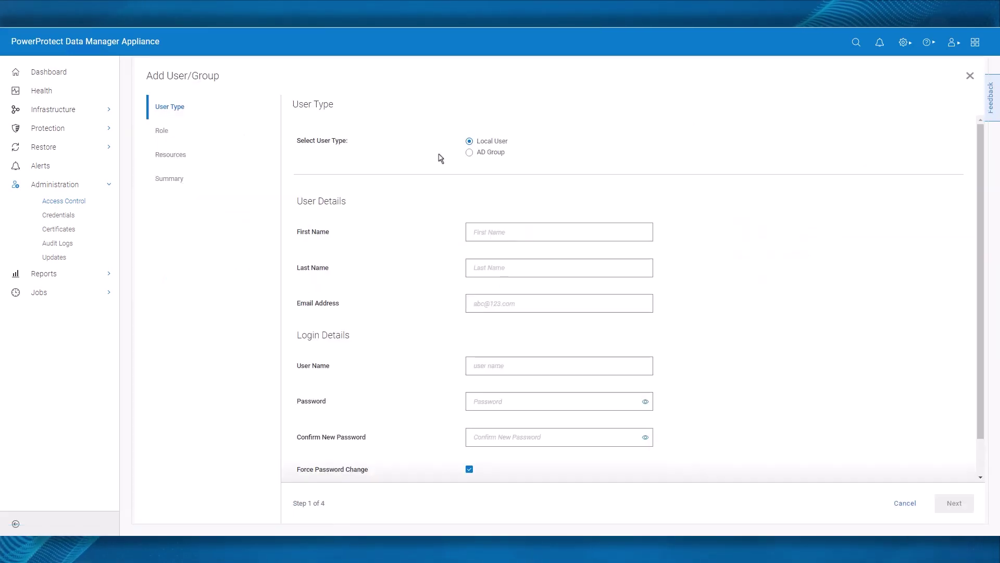
click(470, 152)
click(487, 219)
text(pte_BackupUser)
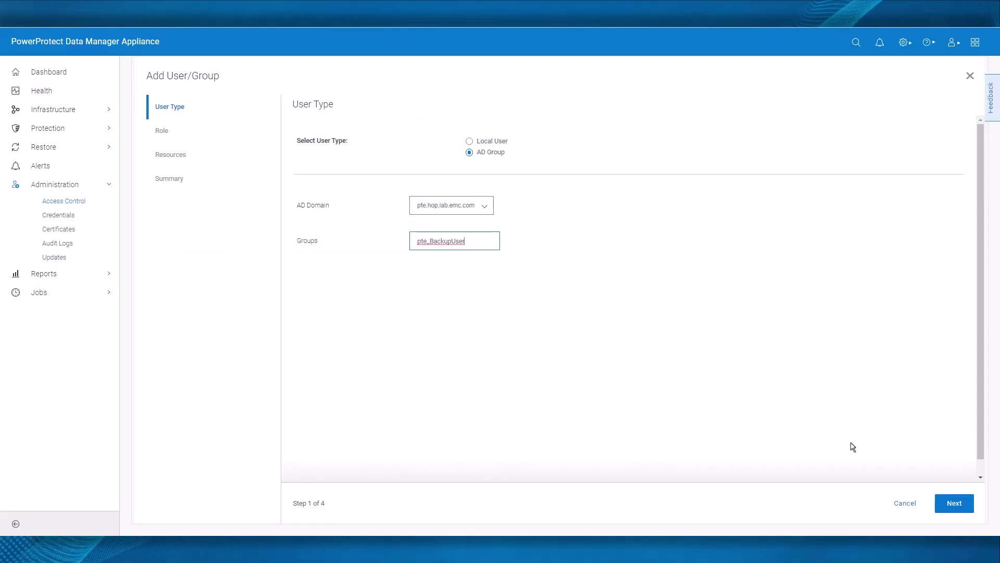
click(956, 504)
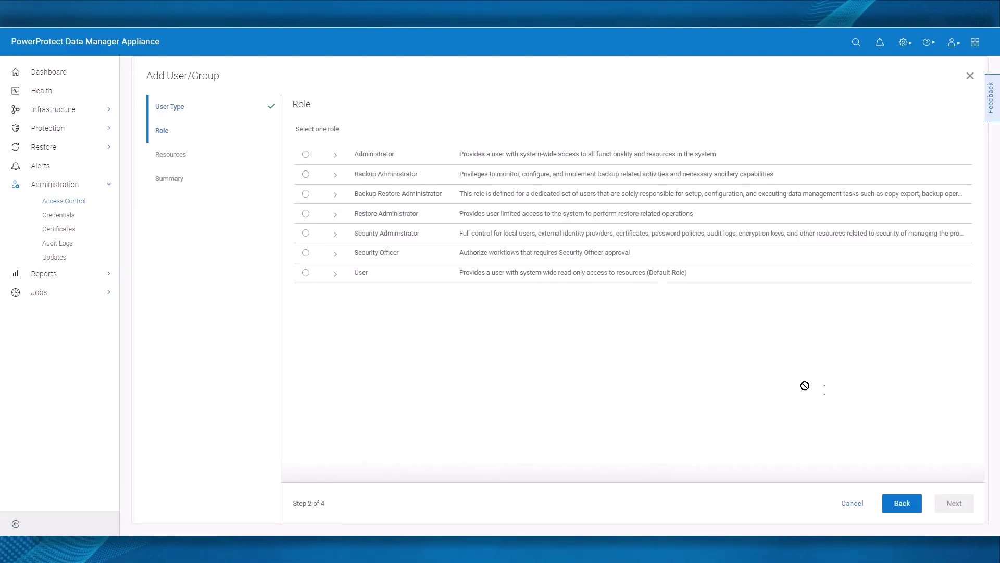
click(305, 274)
click(953, 504)
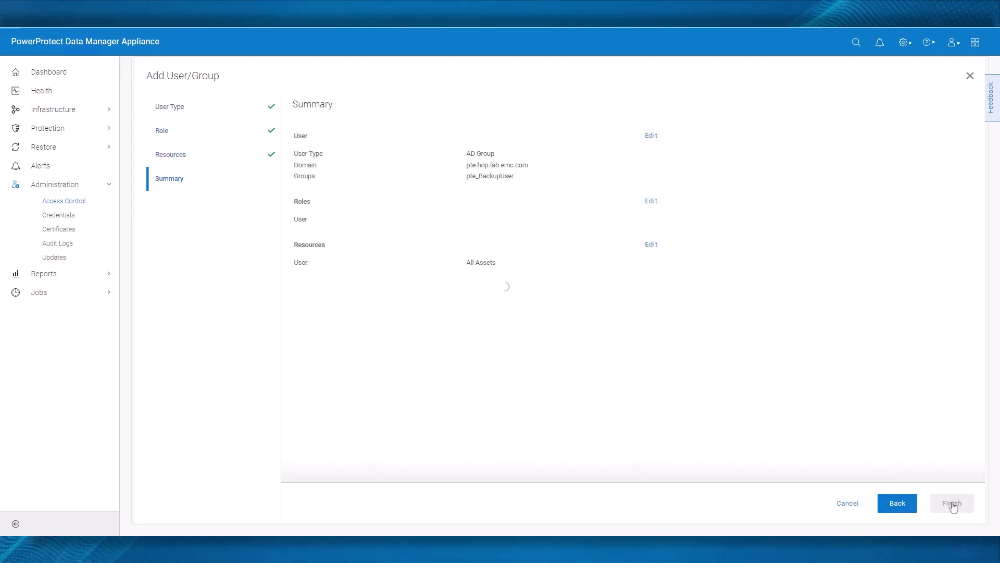
click(953, 504)
Log out, sign in as the AD backup admin, and open Infrastructure > Asset Sources.
click(952, 42)
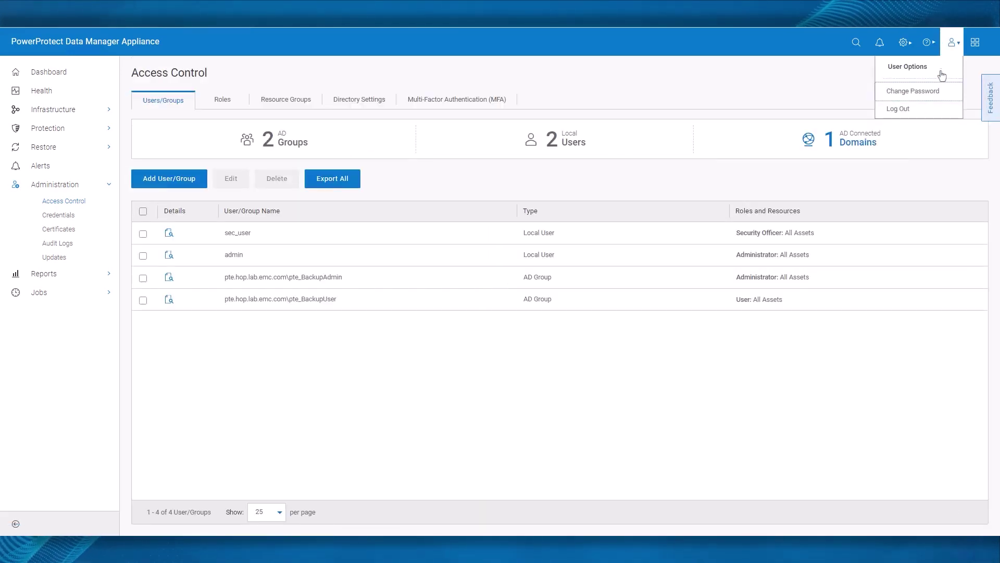
click(906, 108)
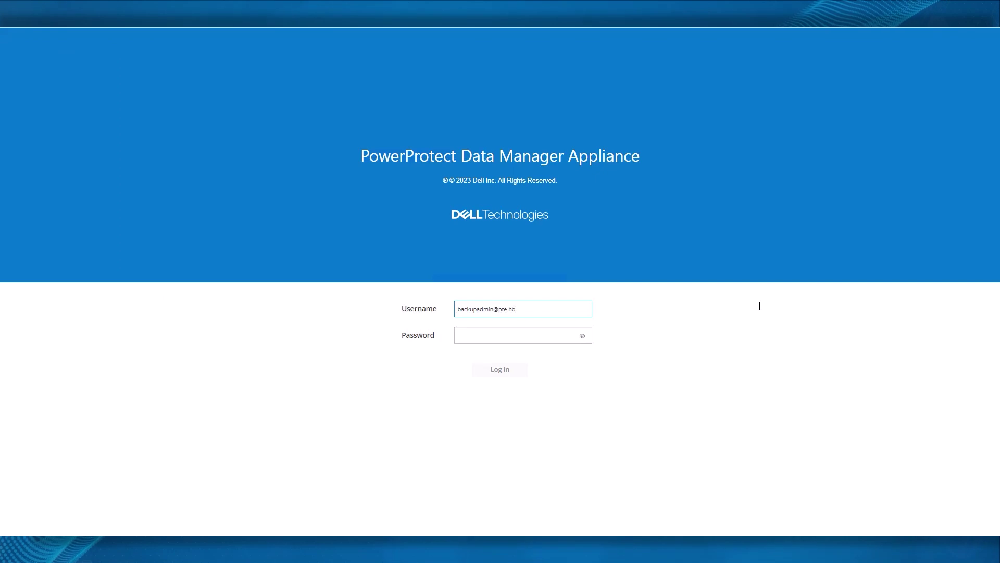
click(517, 339)
text(P)
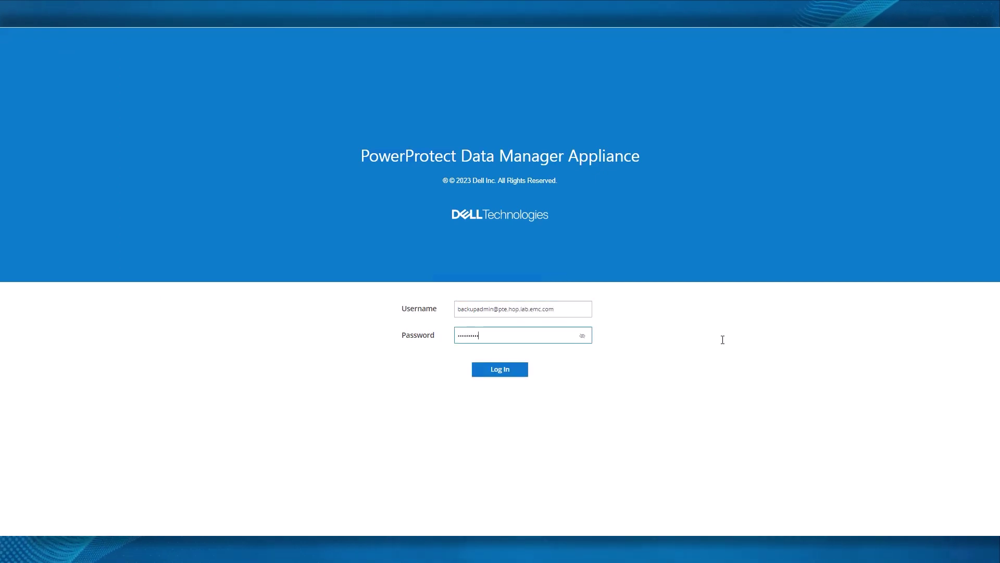
key(Return)
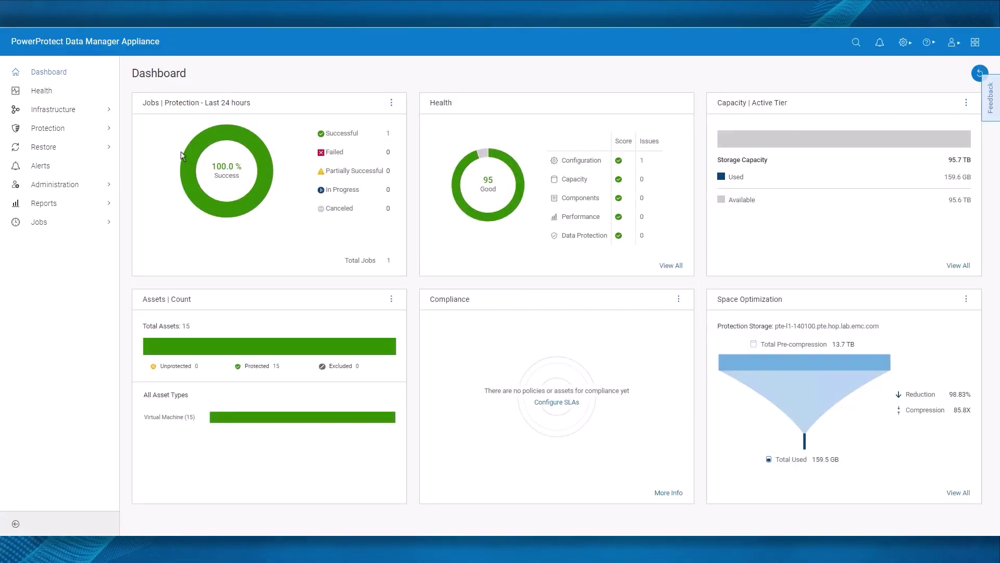
click(92, 112)
click(70, 140)
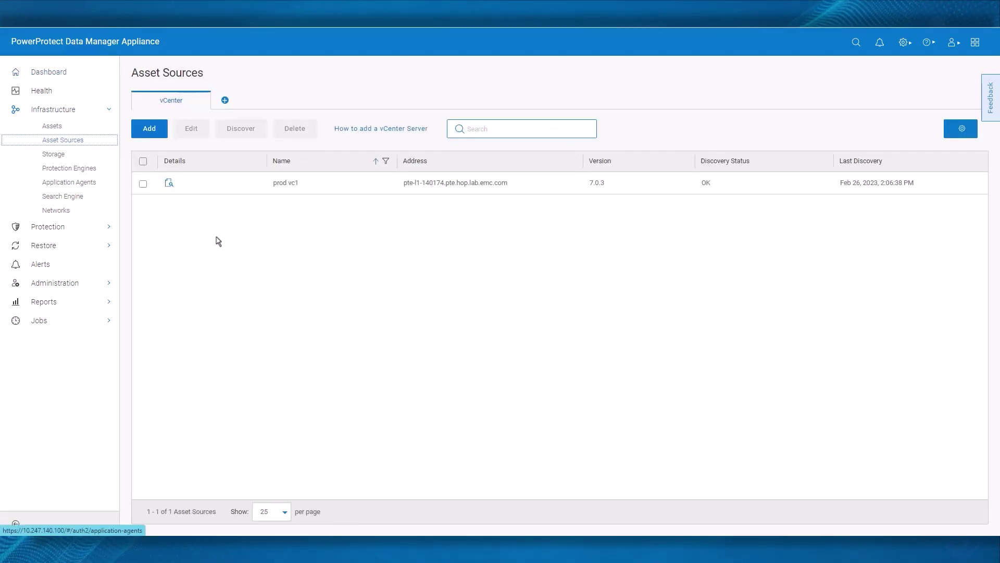
Enable File System and Microsoft Exchange Server asset sources, view File System hosts, then sign out.
click(225, 100)
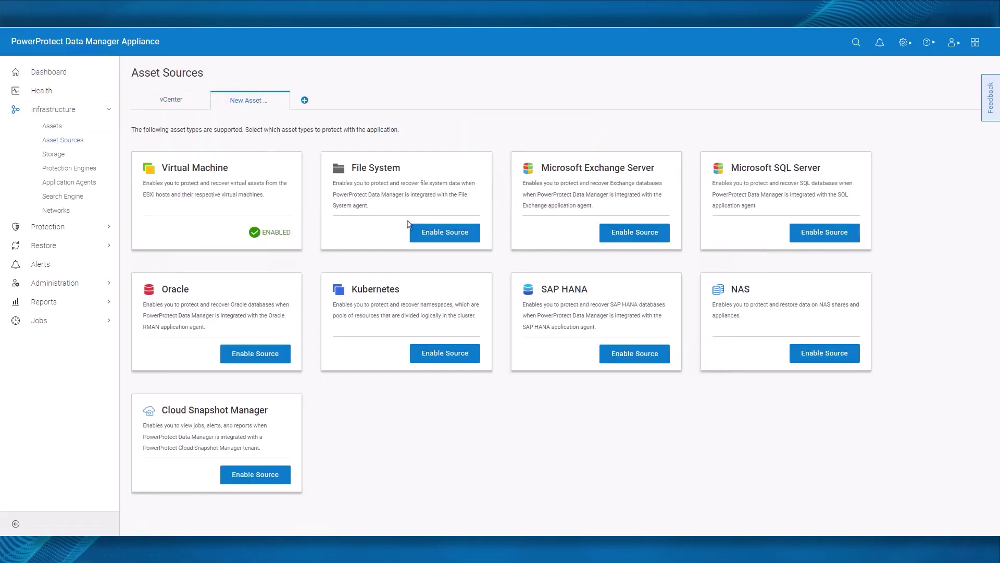
click(444, 233)
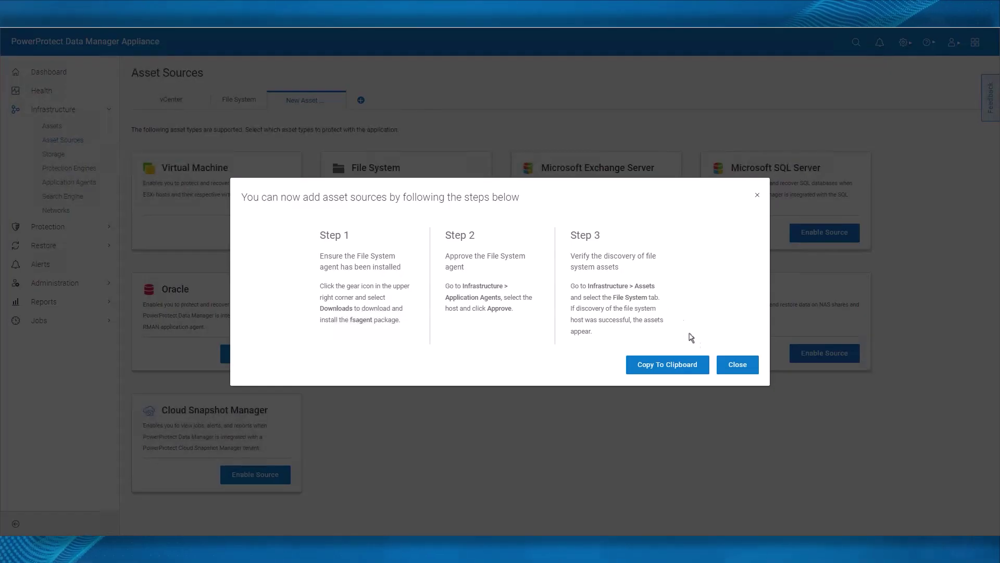
click(735, 364)
click(663, 234)
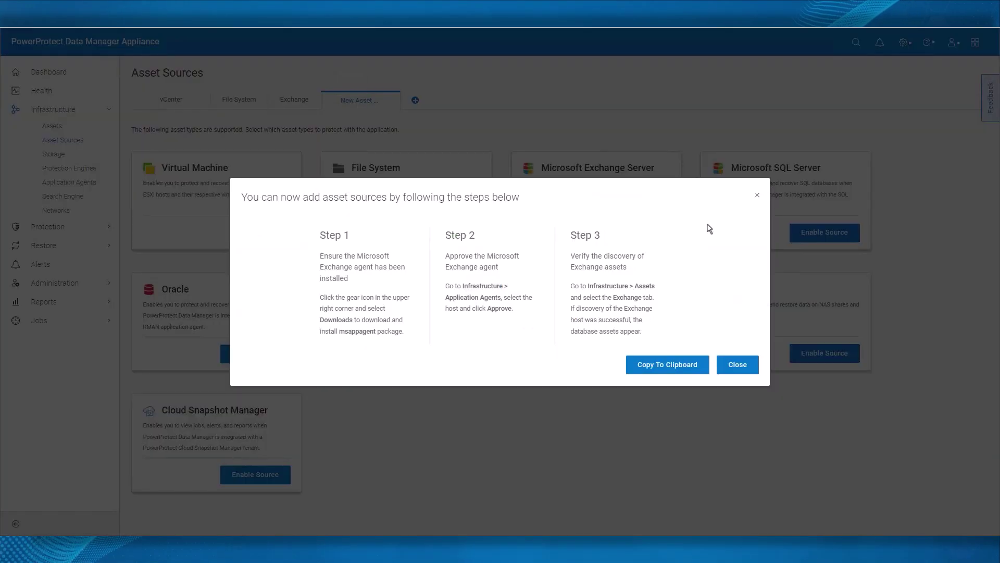
click(738, 365)
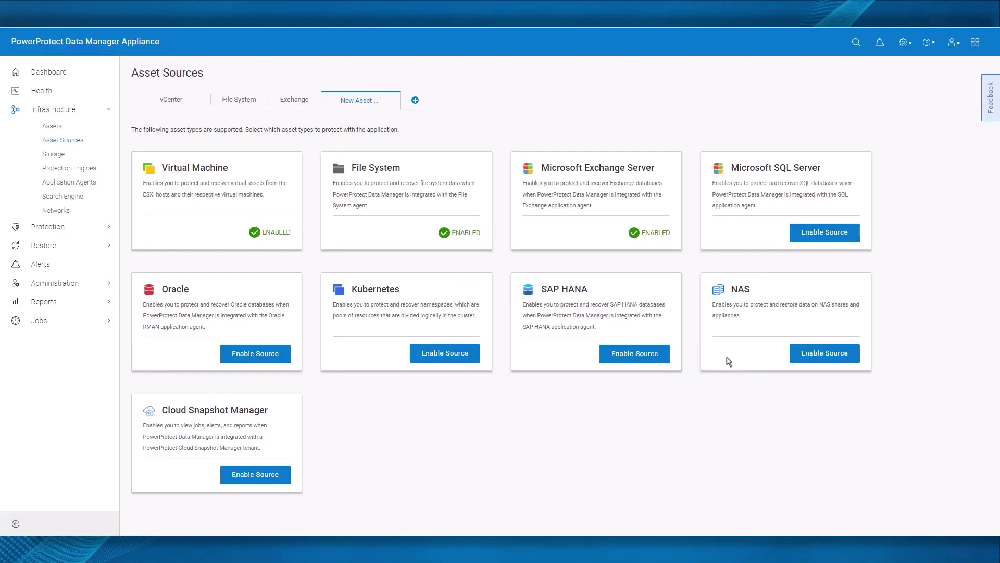
click(247, 104)
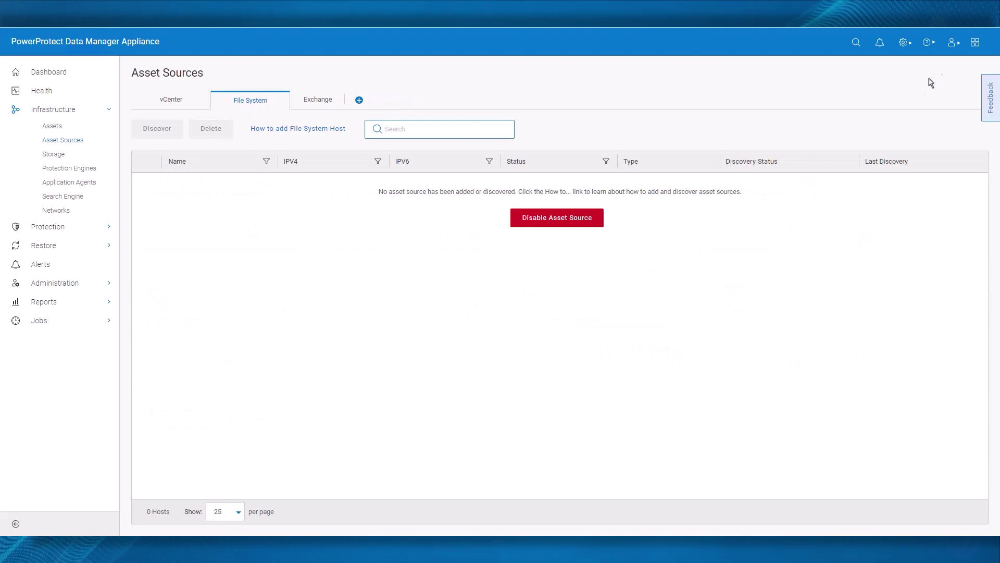
click(956, 47)
Log in with the AD backup user account and its password.
click(945, 94)
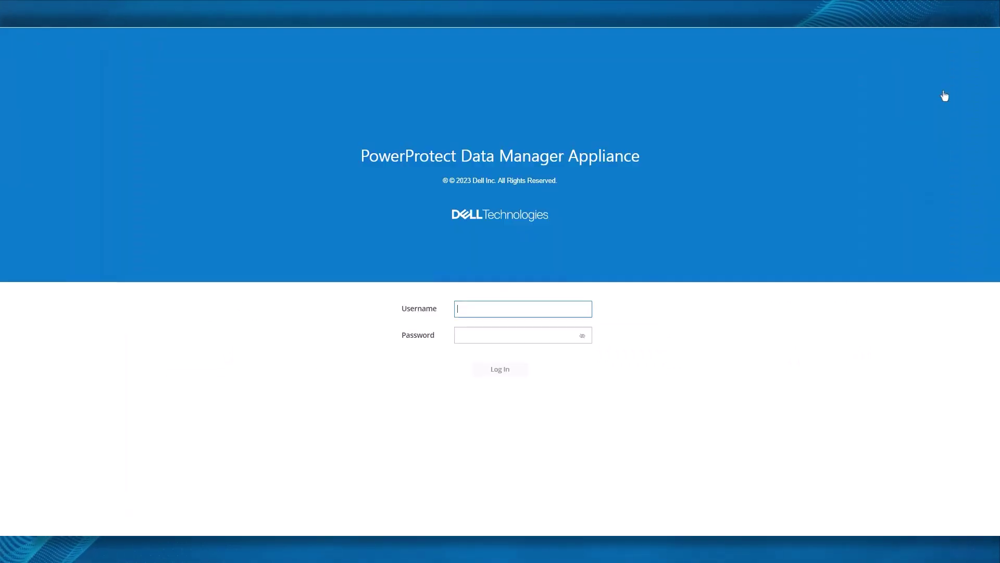
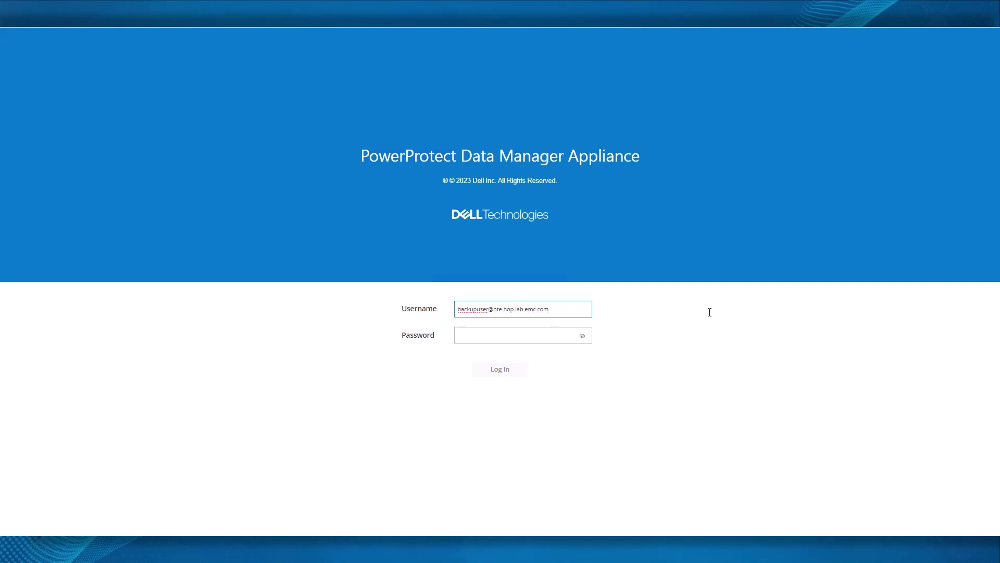
text(p)
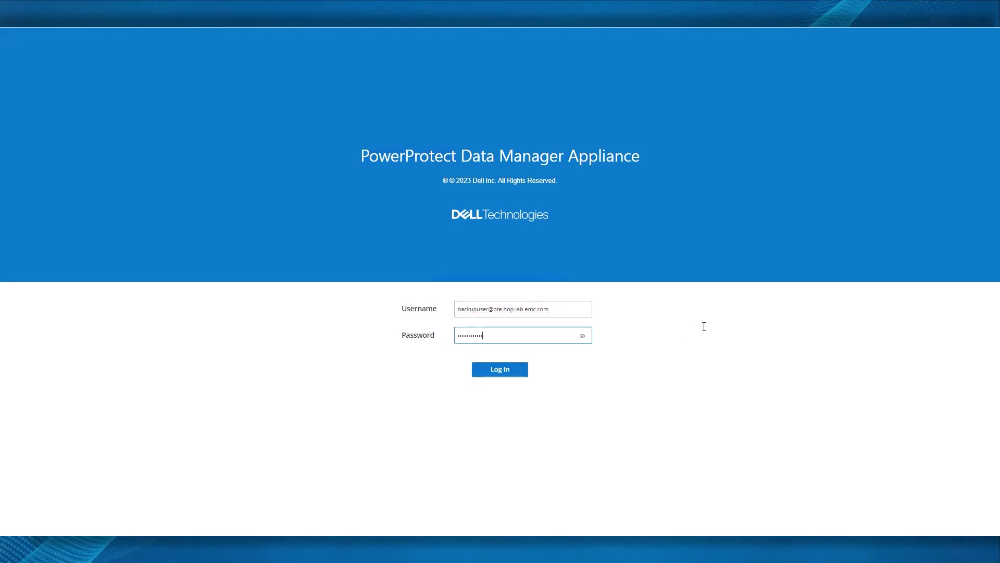
key(Return)
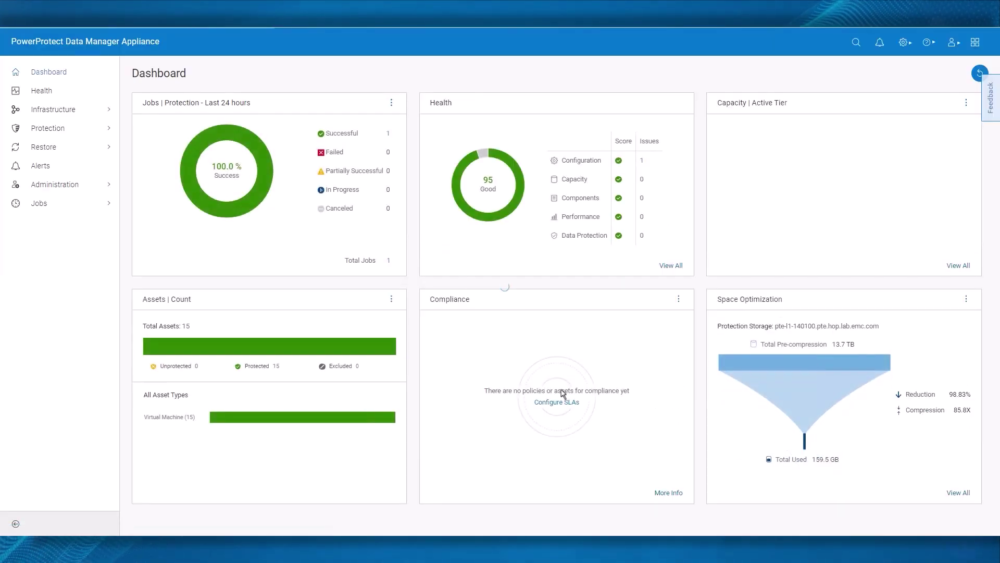
Open Infrastructure > Asset Sources and attempt to disable the File System source.
click(53, 109)
click(62, 139)
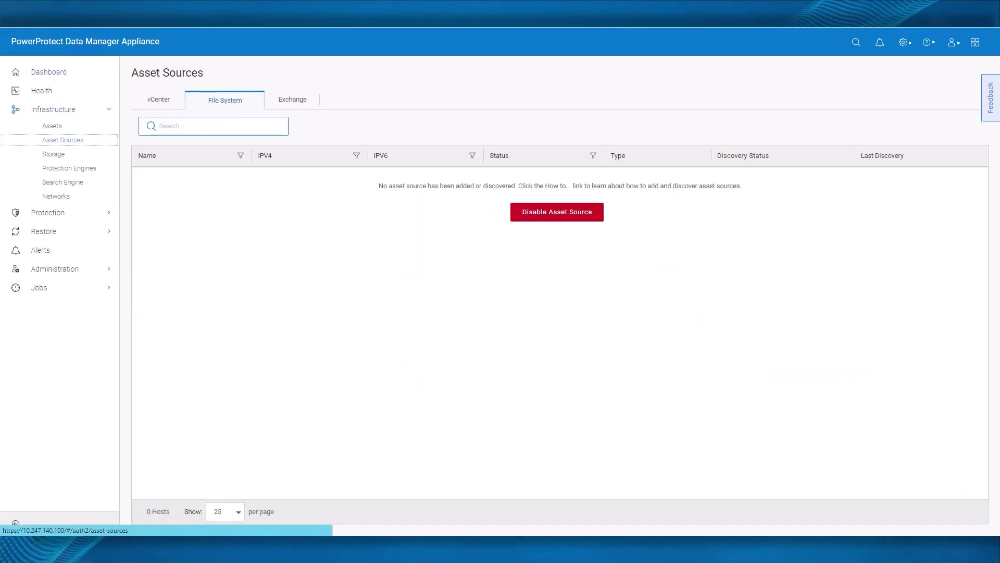
click(528, 221)
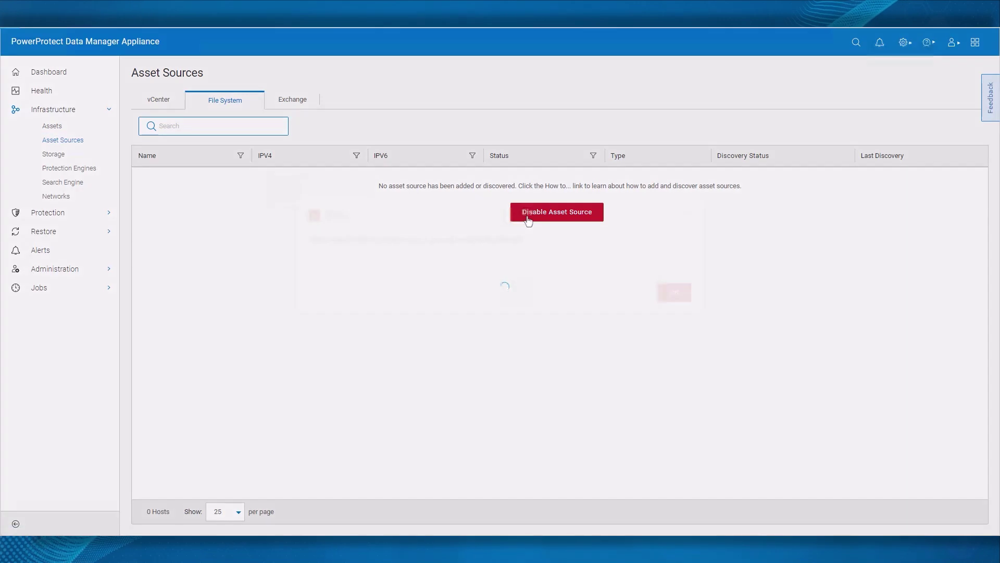